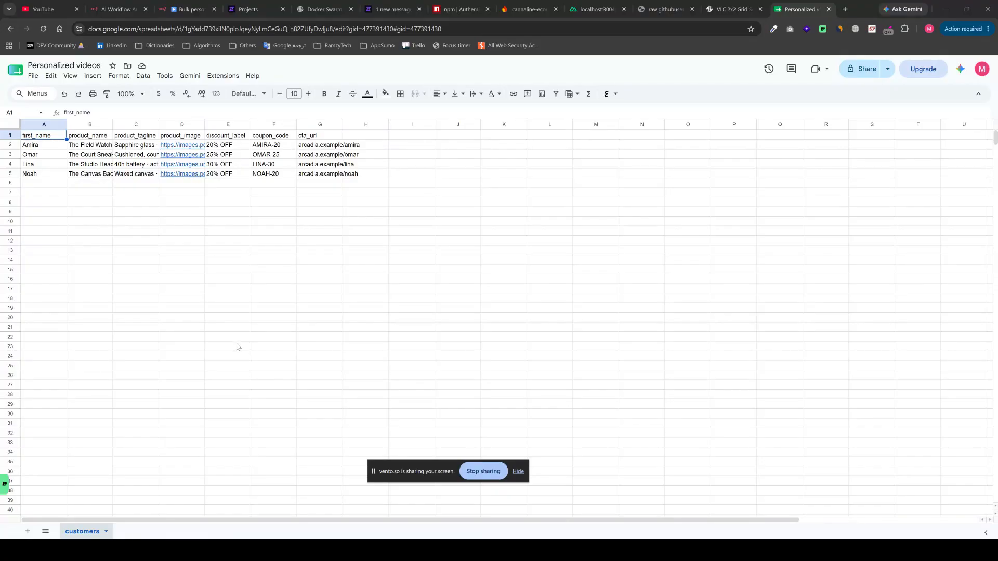
Switch to the GitHub repository, open the raw version of zvid-bulk-personalized-videos.workflow.json and copy its URL.
key("alt+Tab")
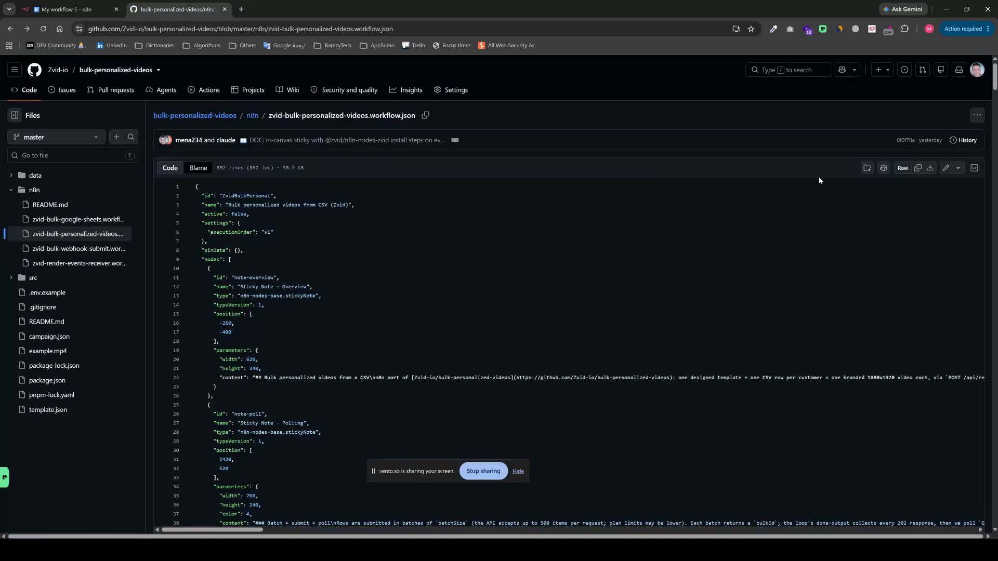
left_click(902, 168)
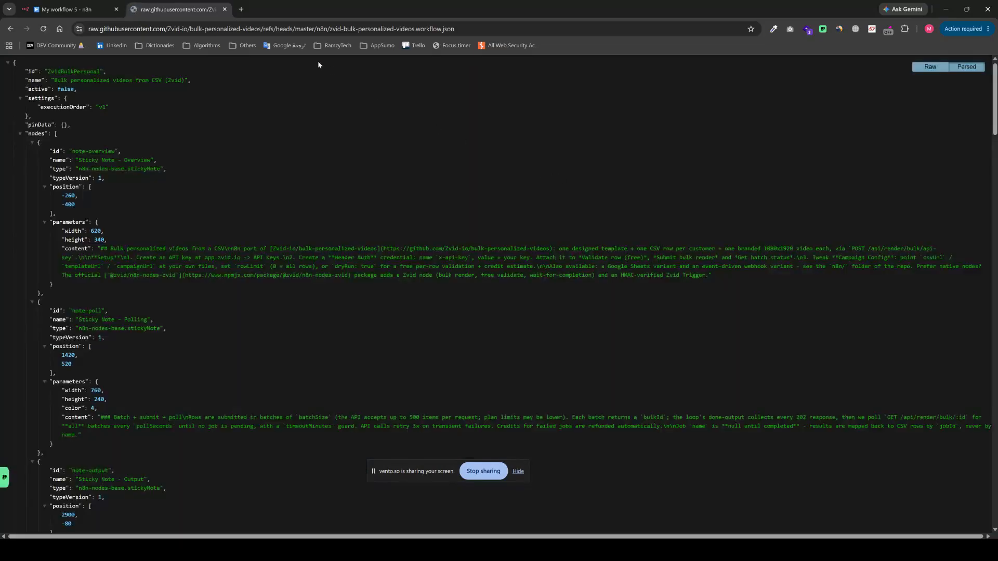
left_click(271, 29)
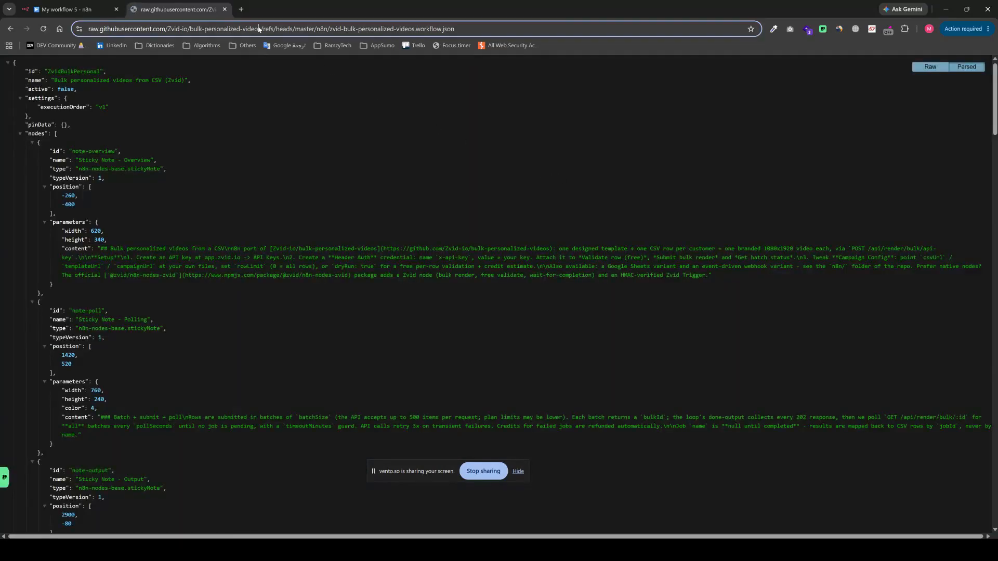
Switch to n8n and import the bulk personalized videos workflow into the empty workflow from the copied raw GitHub URL.
left_click(82, 2)
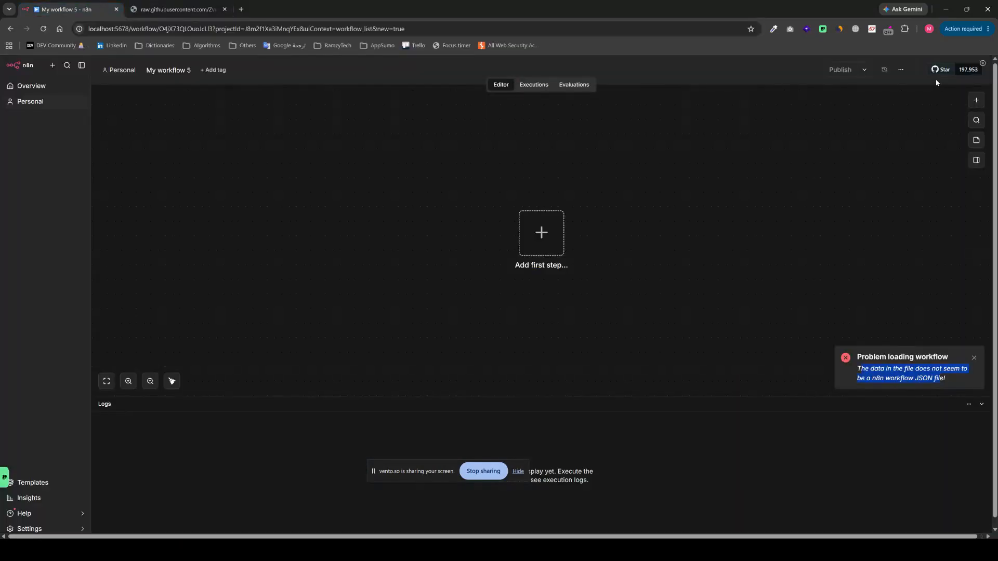
left_click(901, 70)
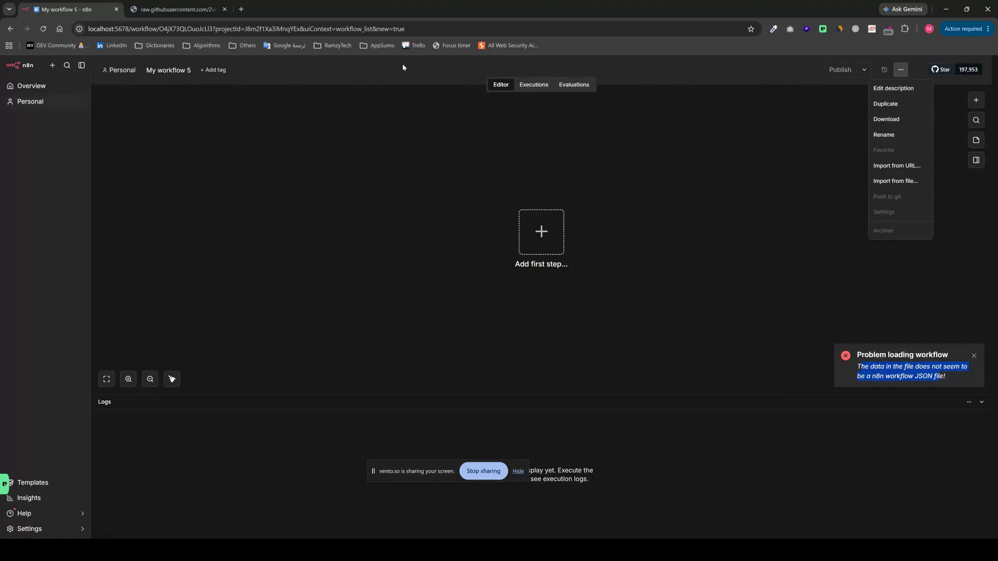
left_click(896, 166)
key("ctrl+v")
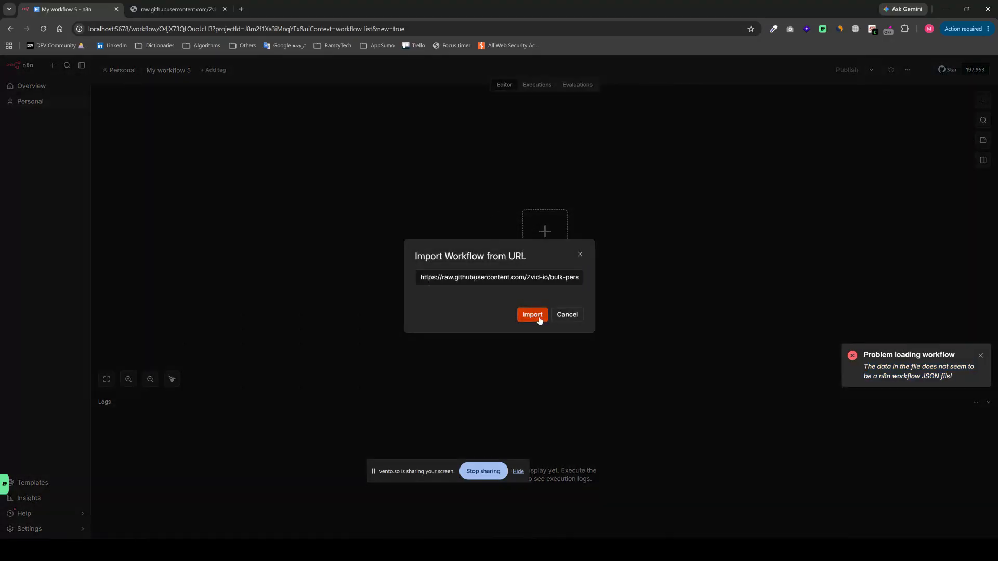
left_click(532, 314)
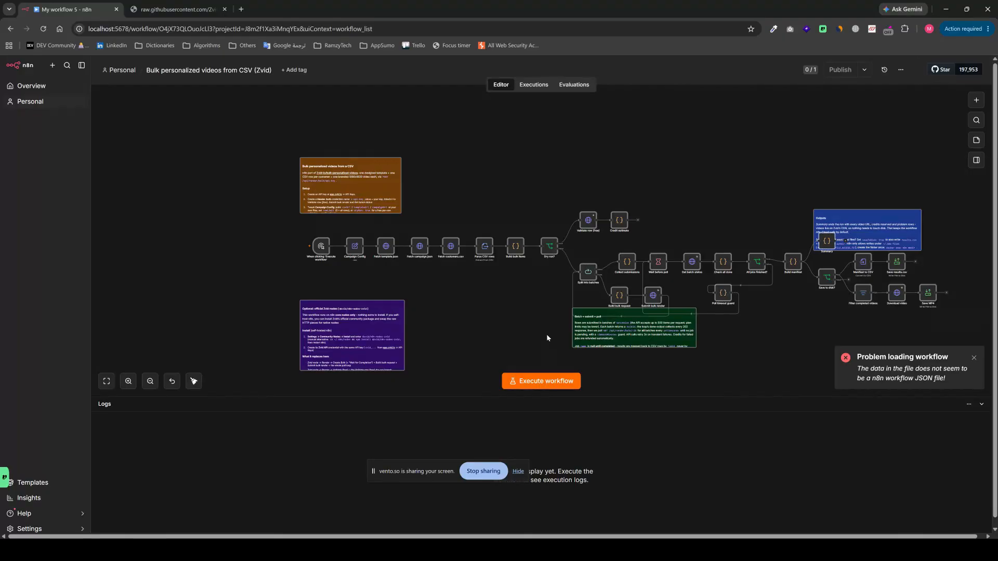
Start a new credential of type Header Auth from the n8n overview's credentials list.
left_click(32, 86)
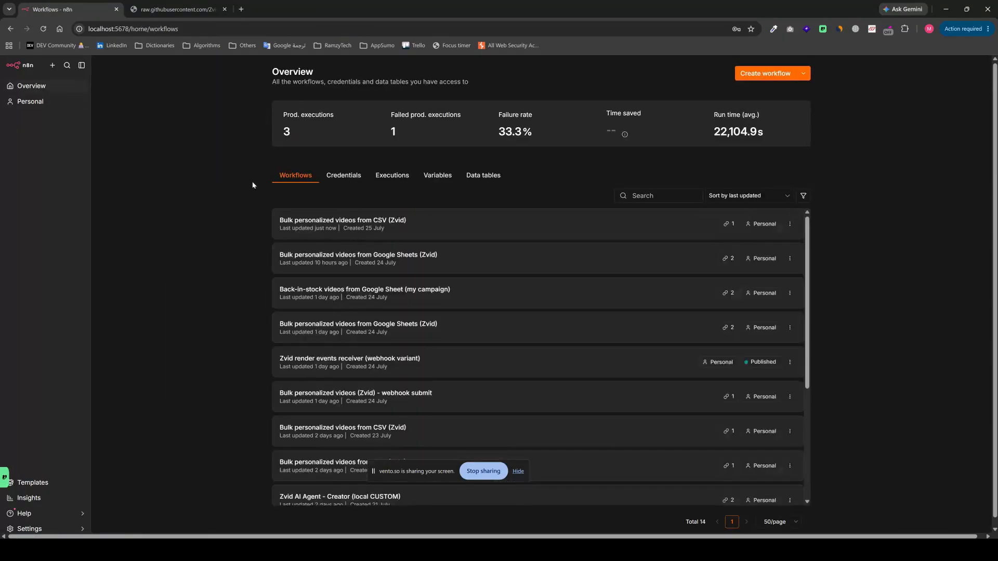
left_click(356, 179)
left_click(760, 74)
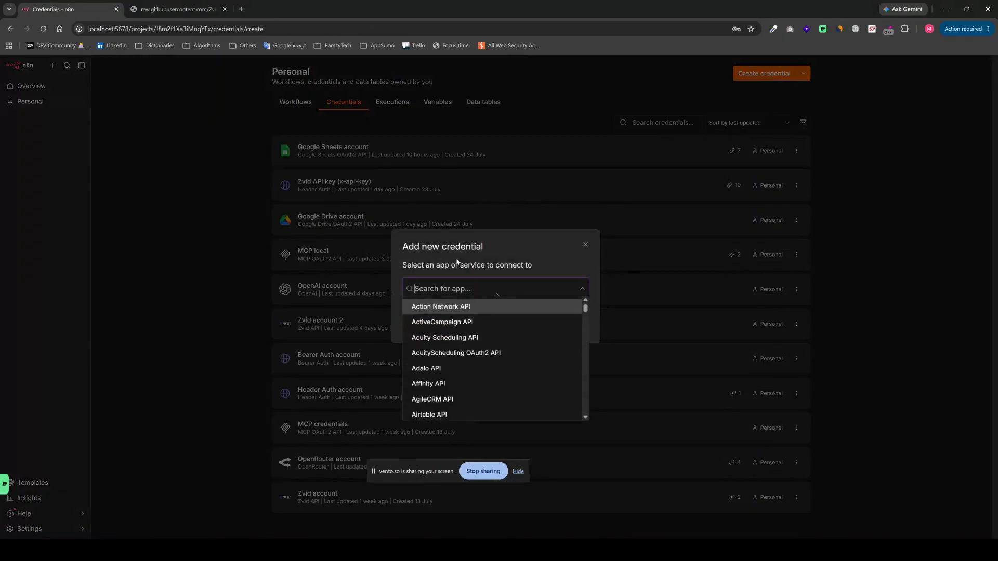
type("header")
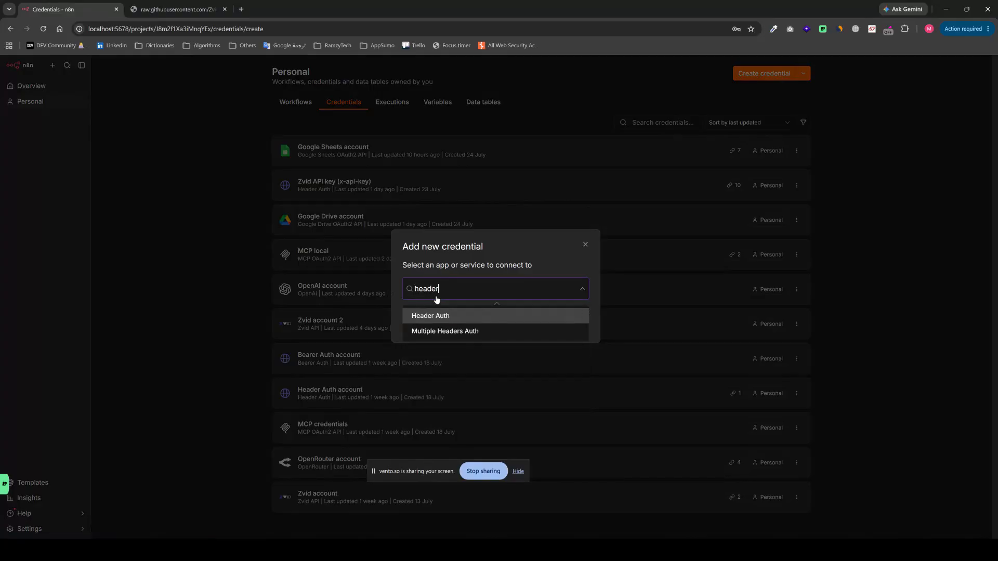
left_click(459, 316)
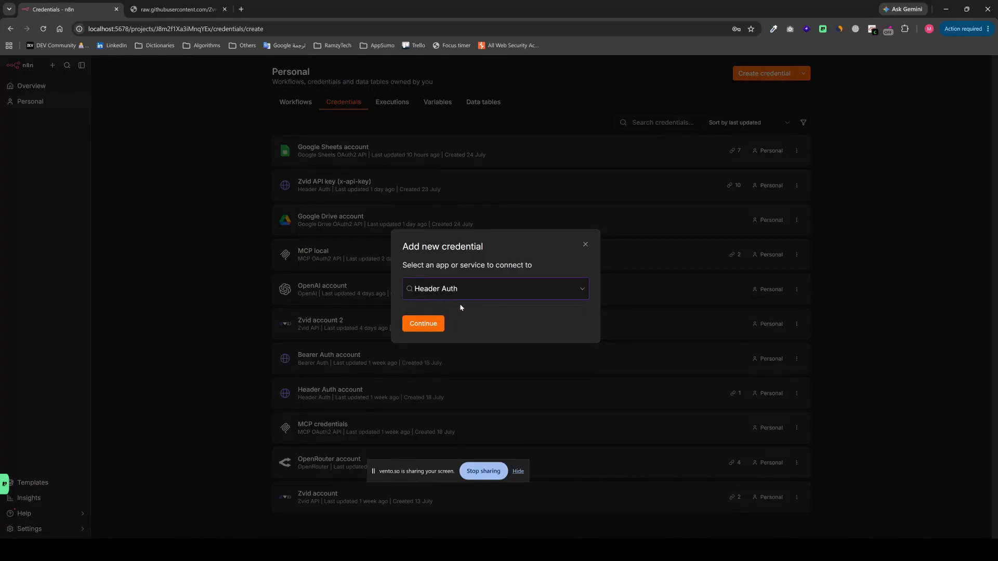
left_click(423, 323)
Name the credential "Zvid auth header" and set its header name to x-api-key.
left_click(292, 128)
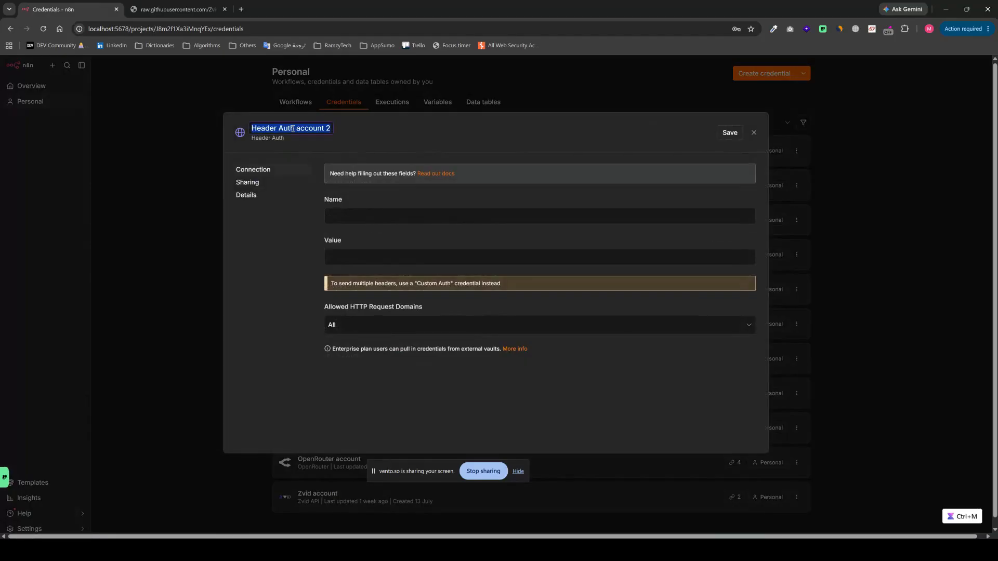
type("Zvid auth header")
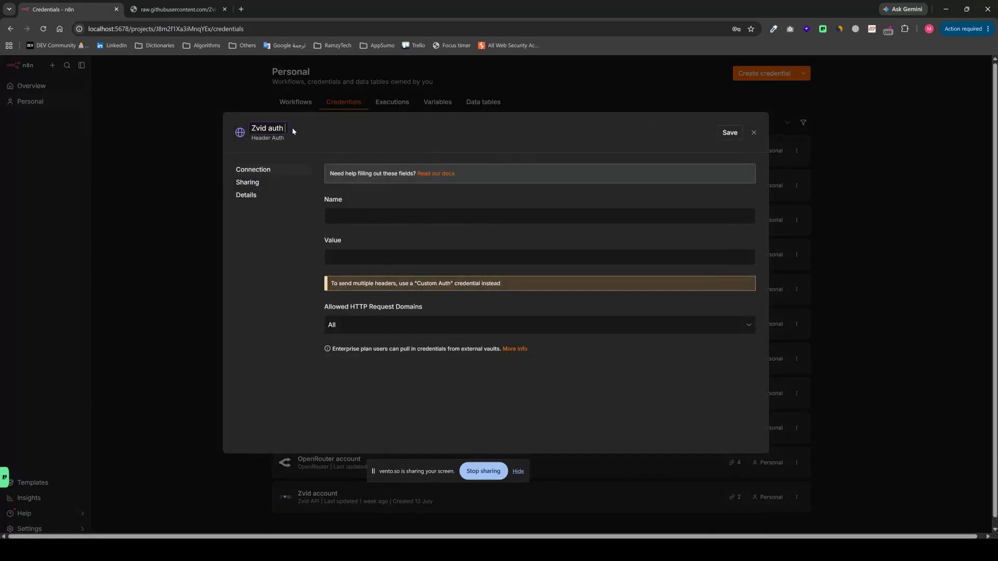
left_click(348, 214)
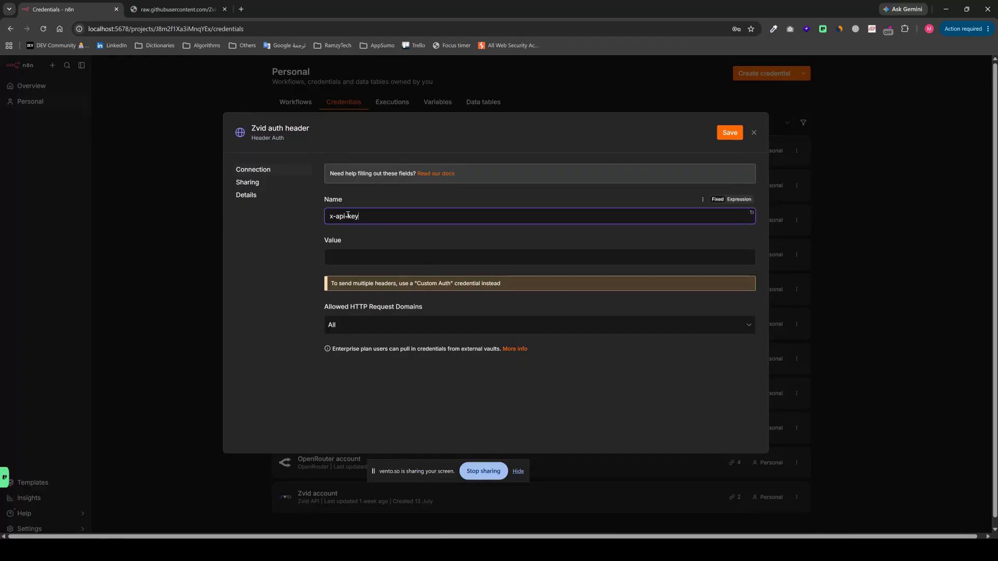
type("x-api-key")
left_click(359, 251)
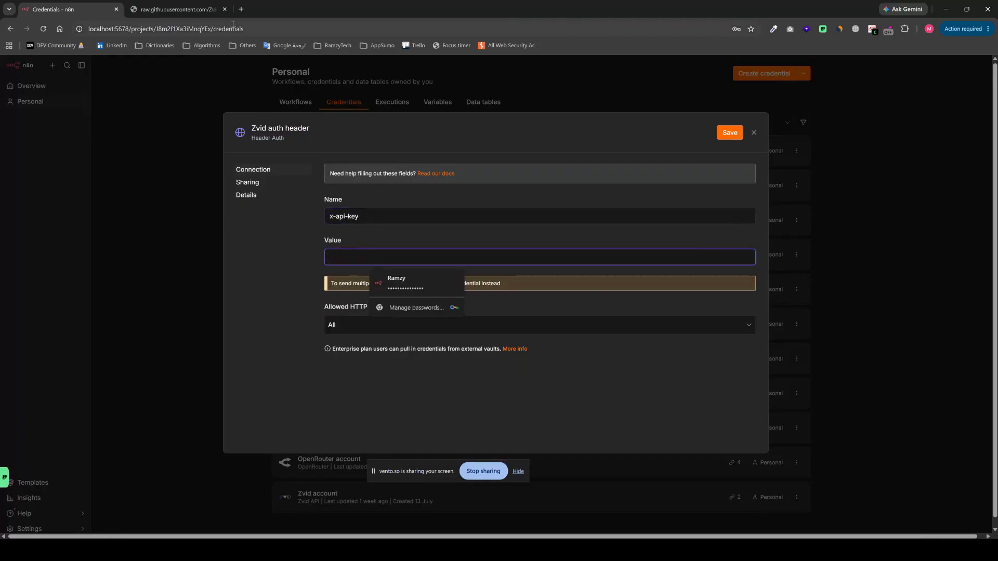
Open app.zvid.io in a new browser tab and go to its API keys page.
left_click(239, 10)
type("app.zvid.io")
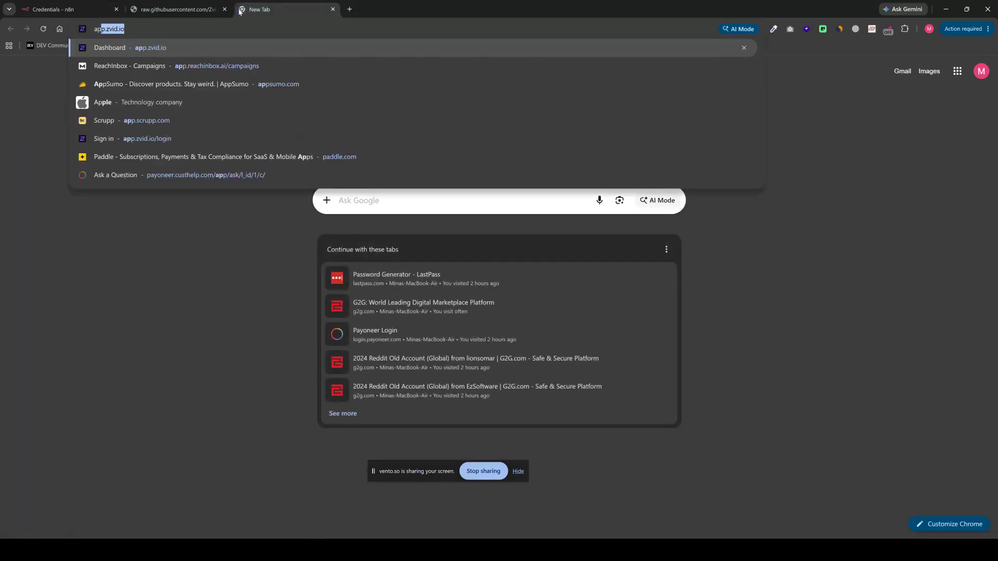
key("Return")
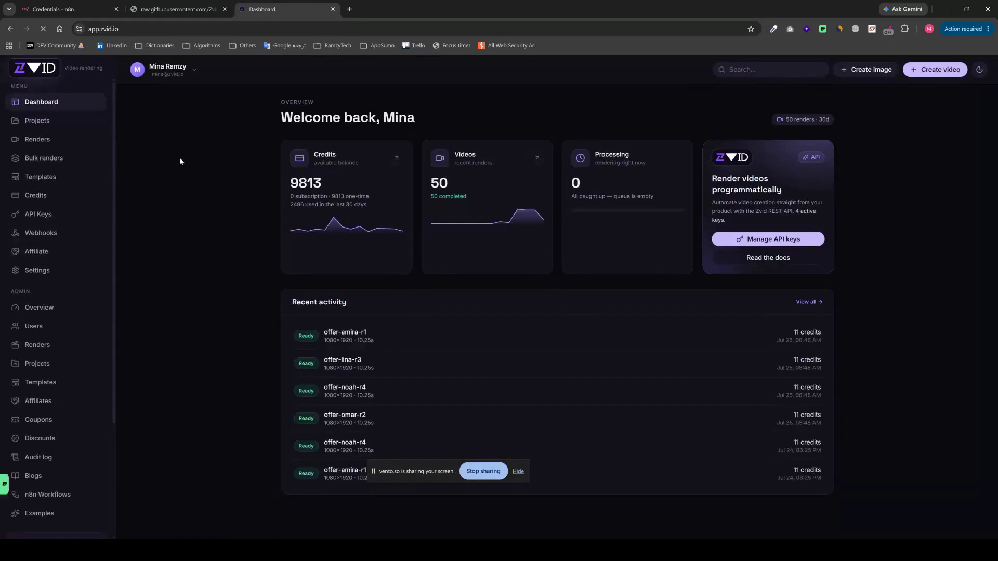
left_click_drag(120, 29, 96, 29)
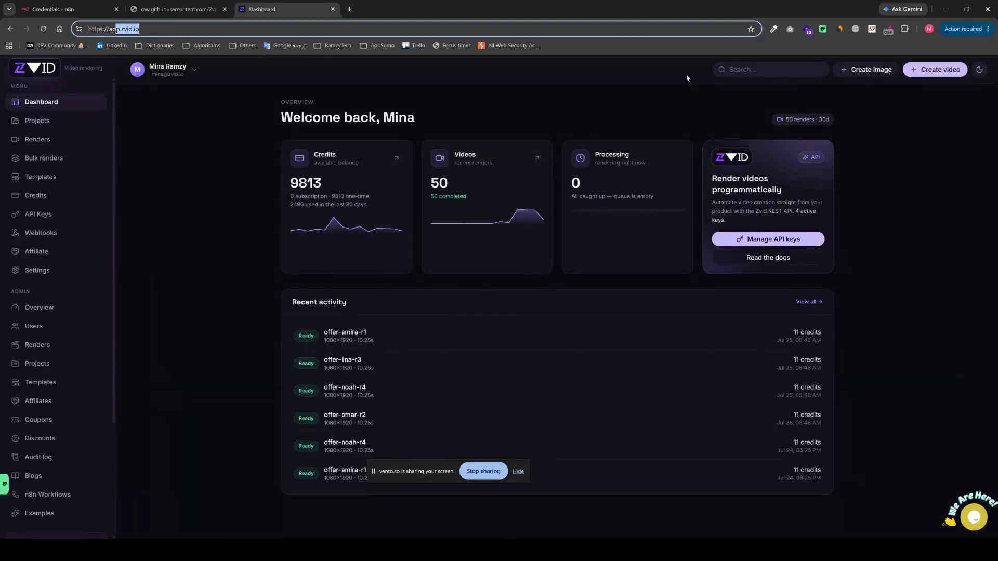
left_click(38, 214)
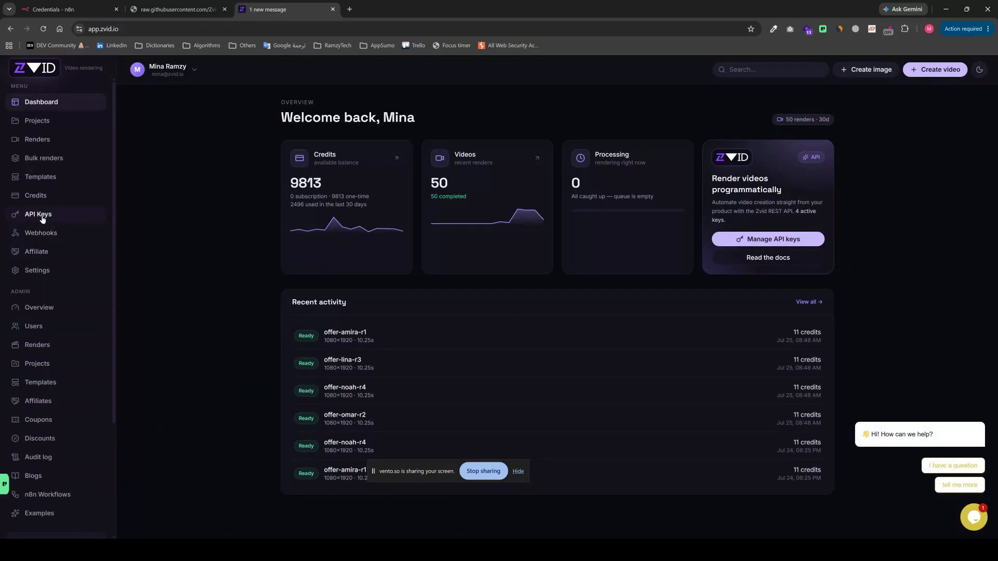
Create an API key named "n8n" in Zvid and copy the generated key.
left_click(740, 137)
left_click(477, 303)
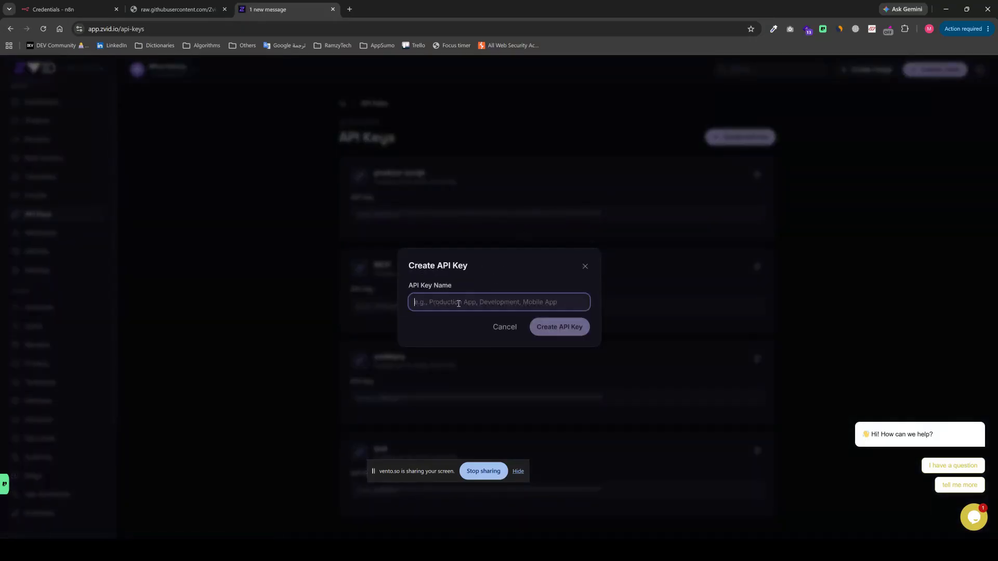
type("t")
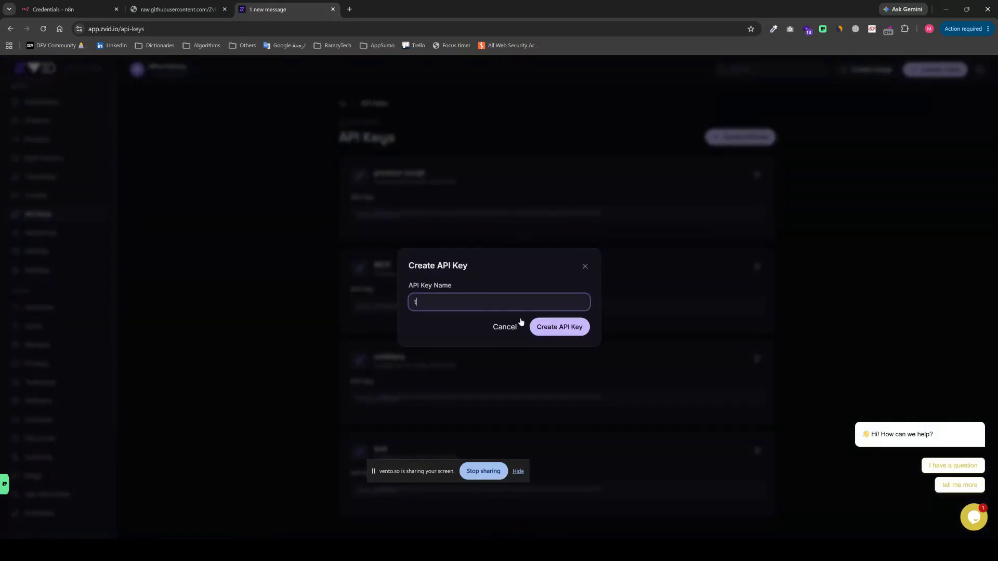
key("BackSpace")
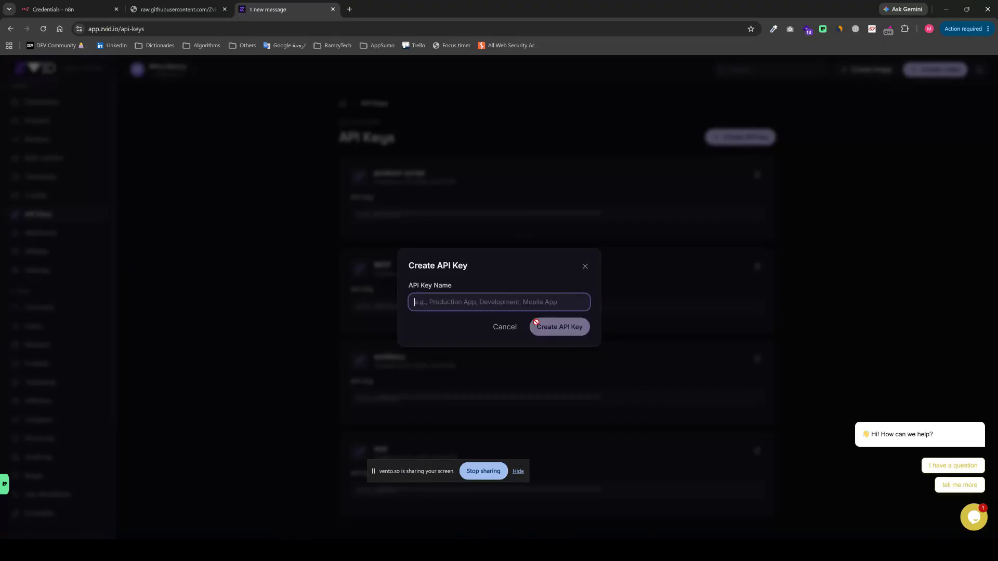
type("n8n")
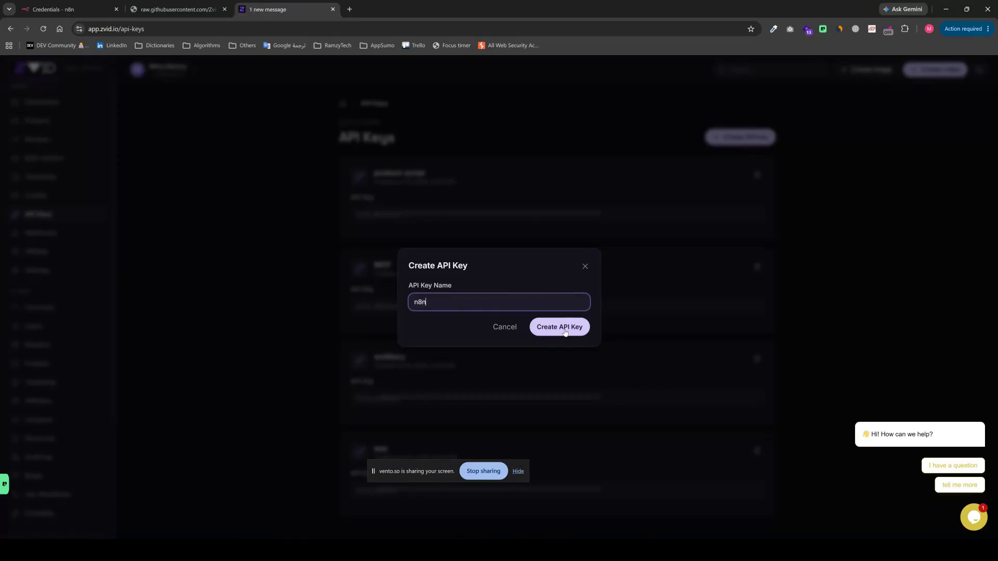
left_click(565, 333)
left_click(583, 294)
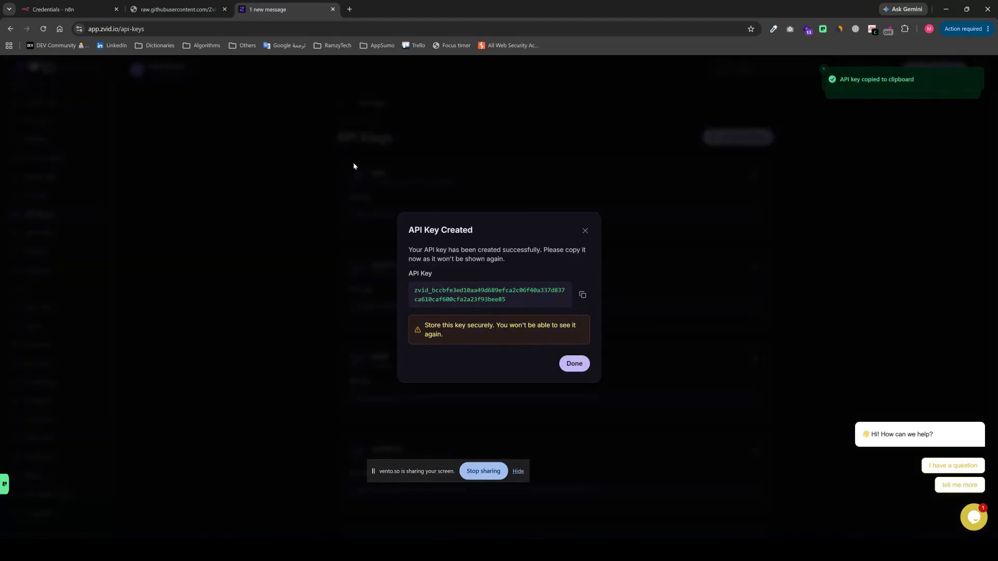
Return to the n8n credential, paste the API key as the header value and save it.
left_click(176, 9)
left_click(62, 9)
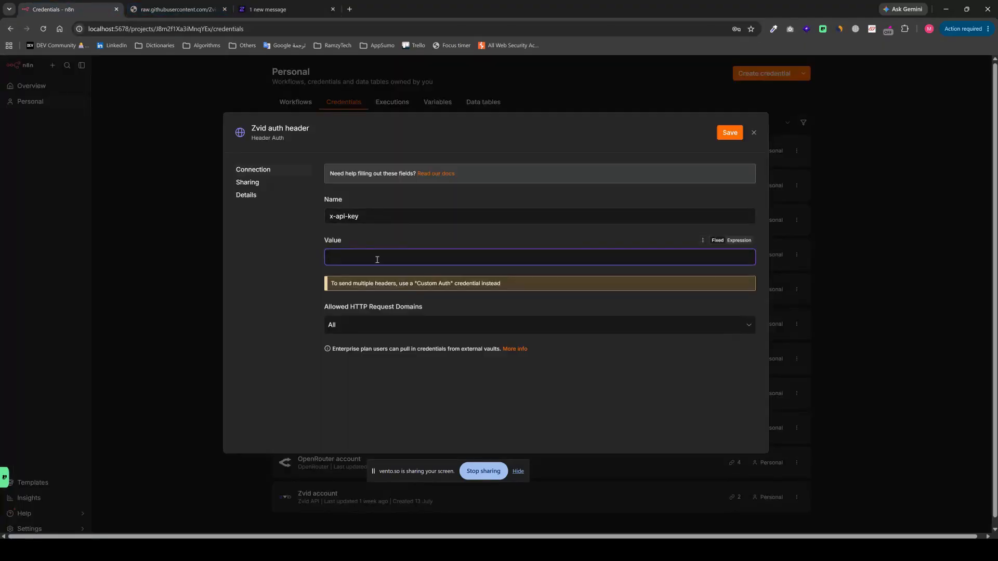
key("ctrl+v")
left_click(720, 134)
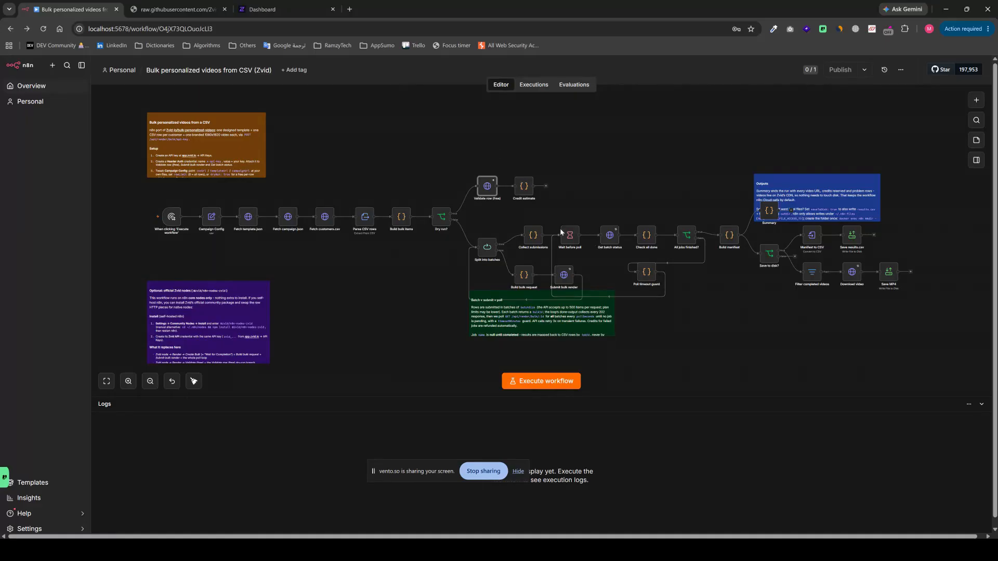
Check which Header Auth credential the Submit bulk render and Validate row (free) nodes use in the imported workflow.
left_click(558, 282)
double_click(557, 282)
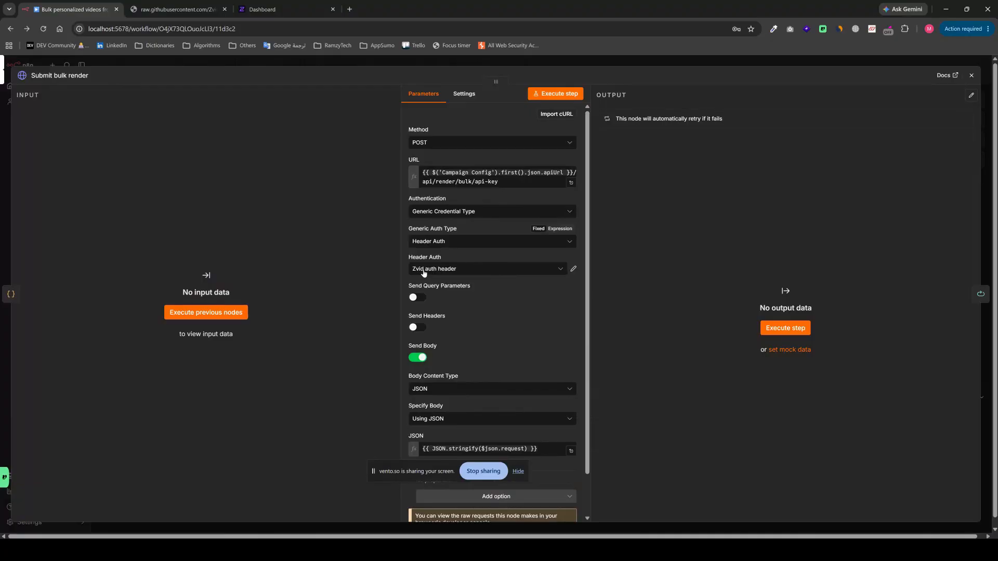
left_click(972, 76)
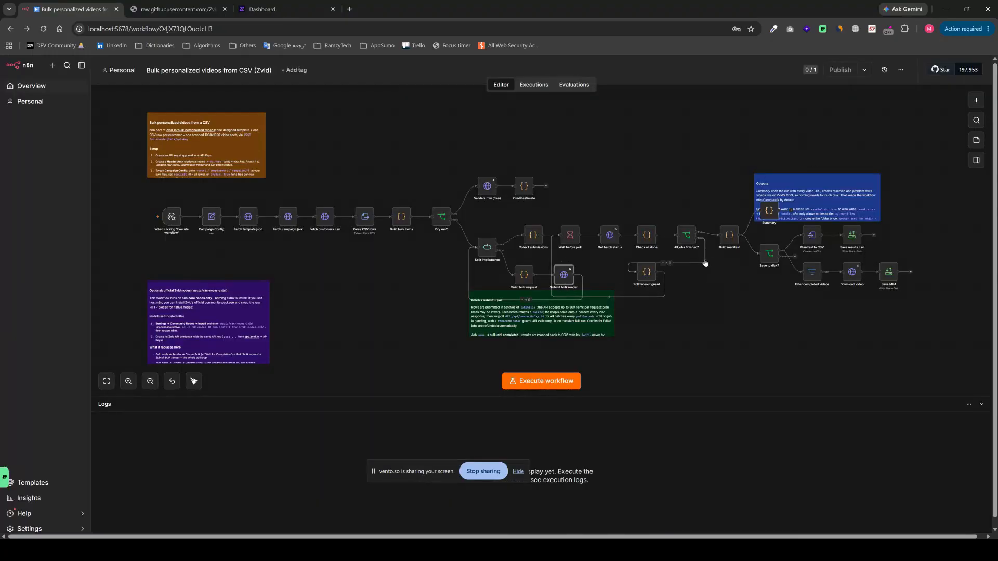
double_click(488, 189)
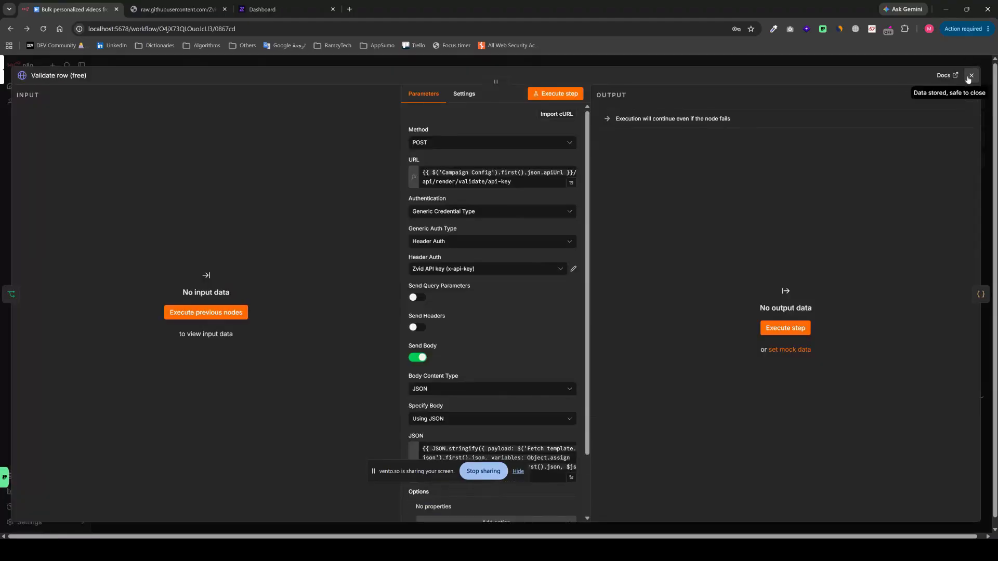
left_click(972, 76)
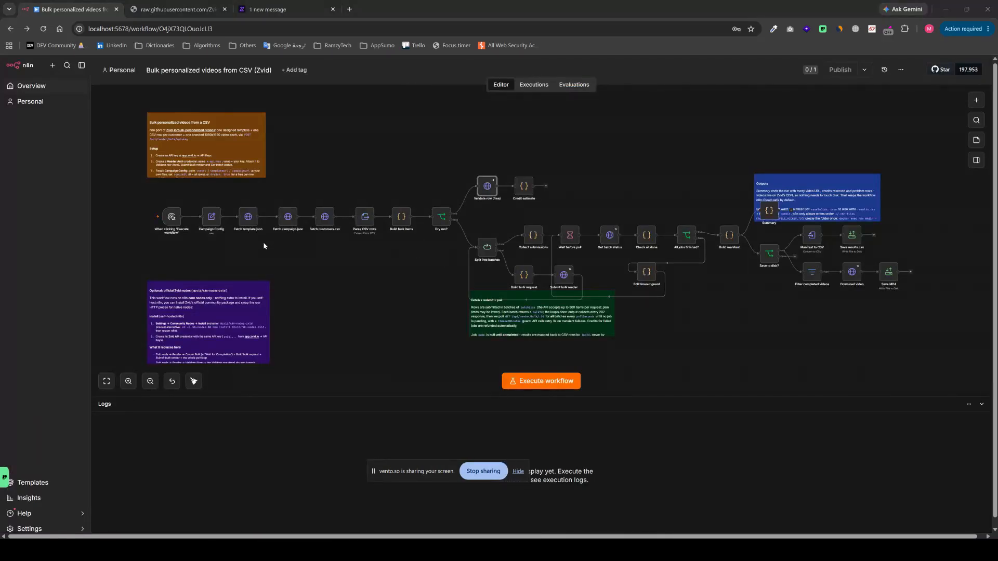
Open the Campaign Config node and review its templateUrl, campaignUrl and csvUrl values.
double_click(212, 218)
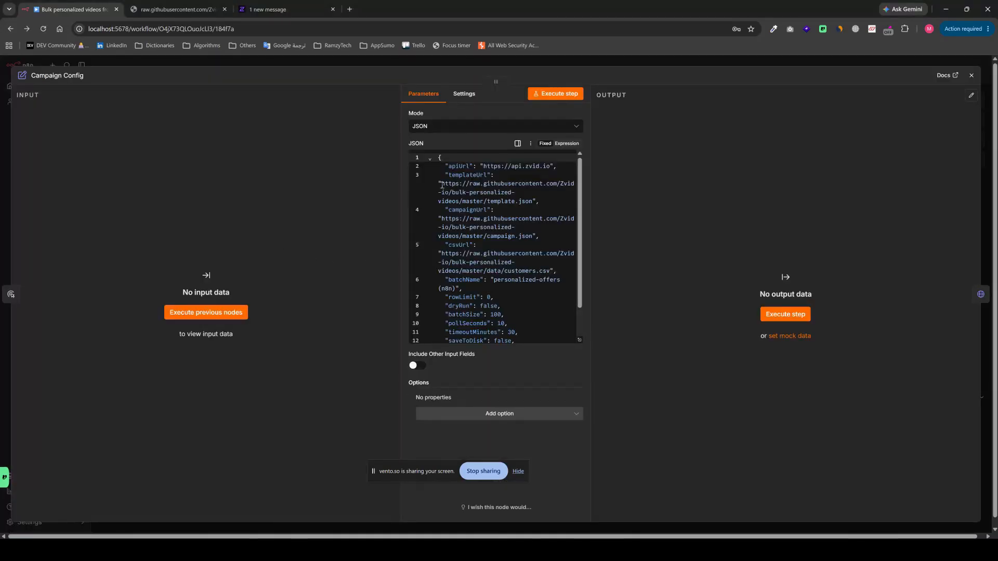
left_click_drag(442, 185, 532, 202)
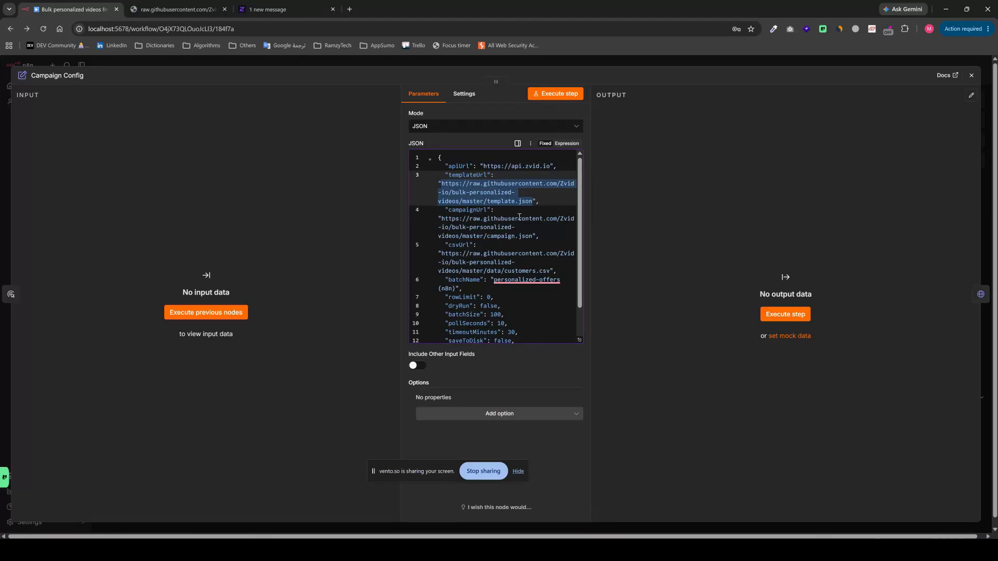
left_click(530, 214)
double_click(461, 246)
left_click(461, 252)
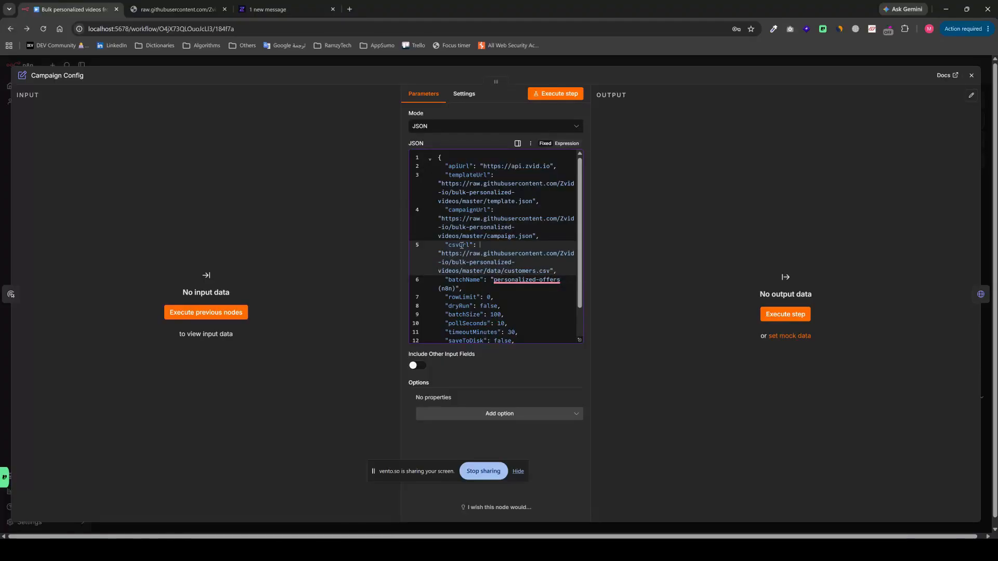
left_click_drag(550, 271, 442, 253)
left_click(461, 263)
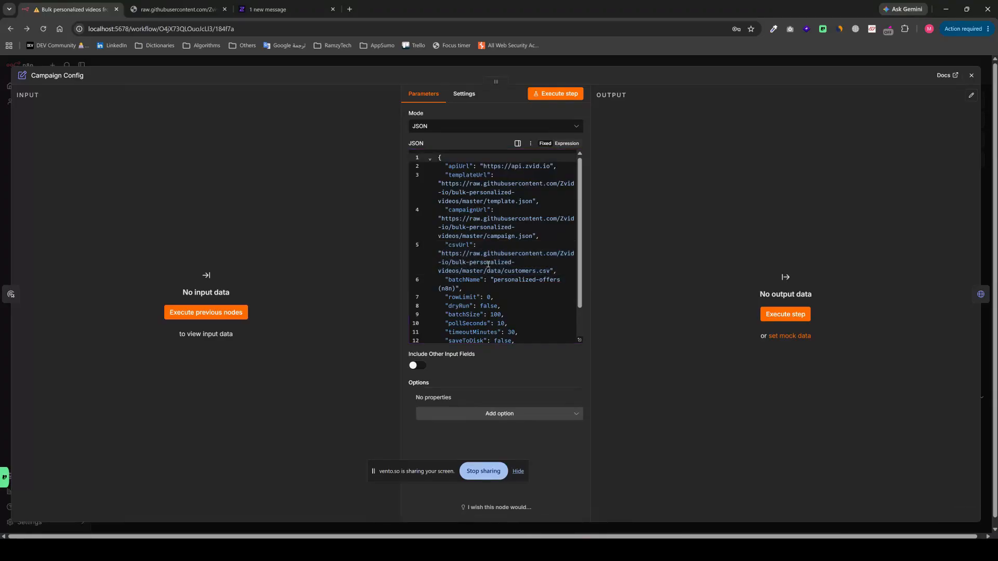
Set dryRun to true in the Campaign Config JSON and close the node.
scroll(492, 279, "down", 2)
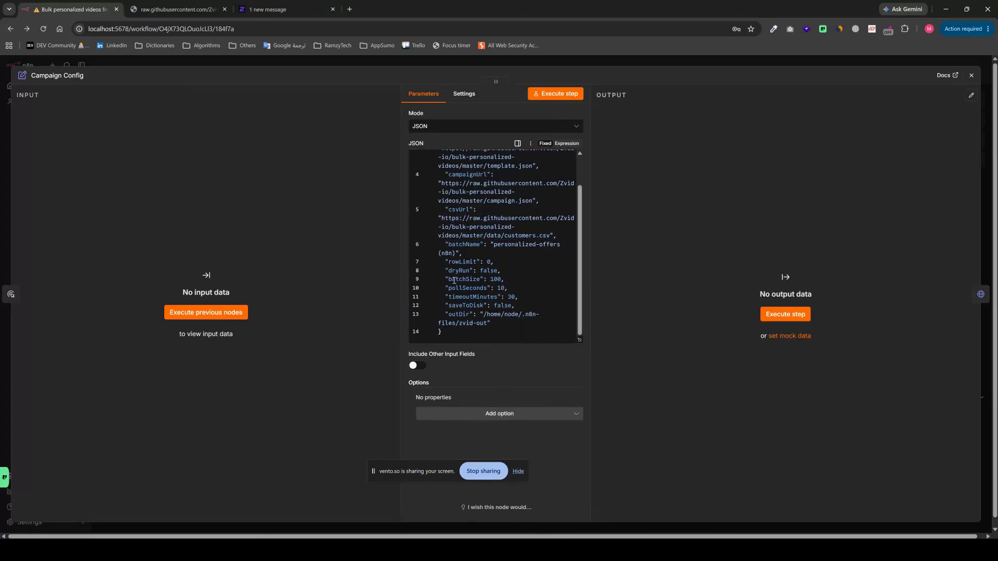
double_click(488, 270)
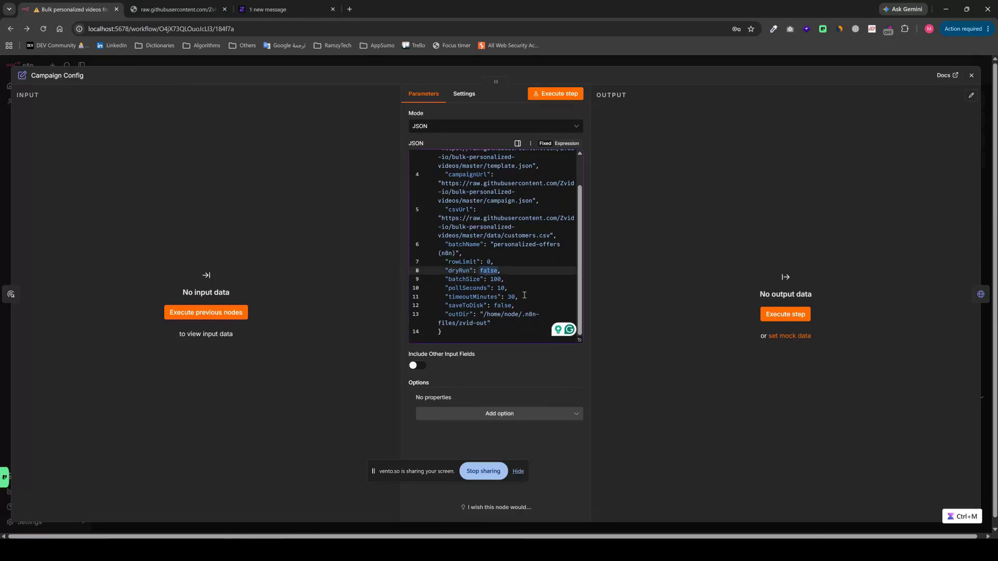
type("true")
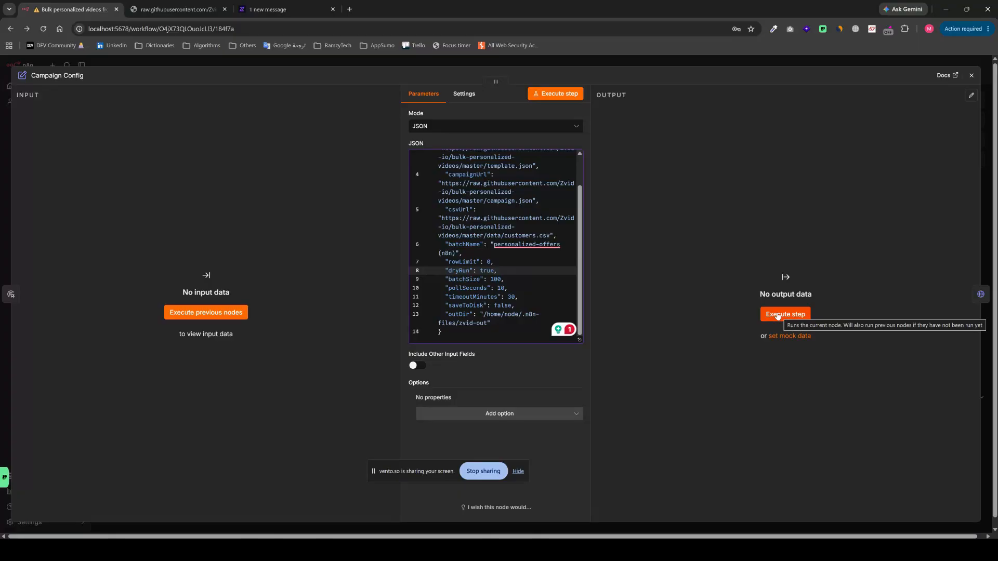
left_click(971, 75)
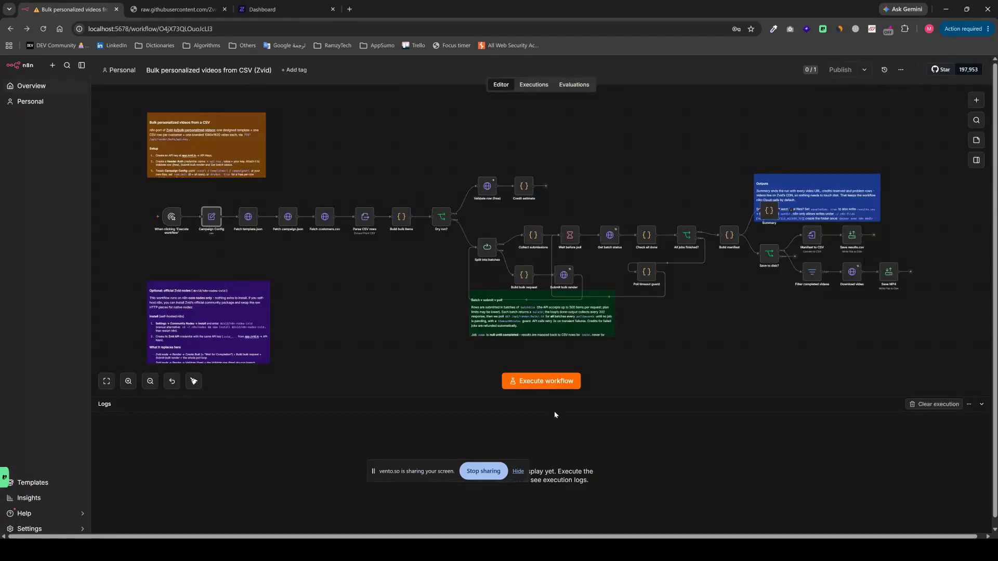
Execute the workflow as a dry run and inspect the required credits in the Credit estimate node's output.
left_click(546, 383)
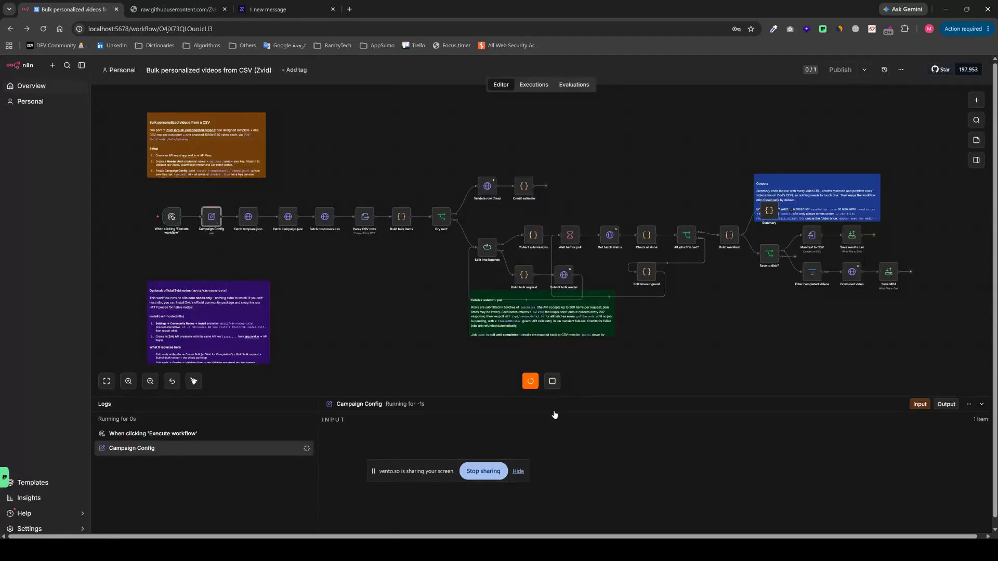
double_click(524, 186)
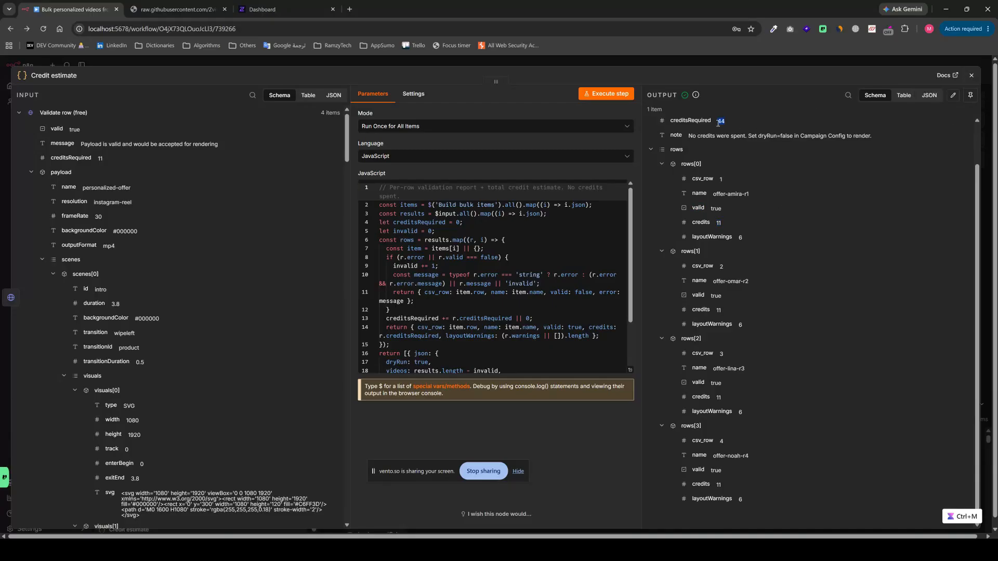
left_click(971, 77)
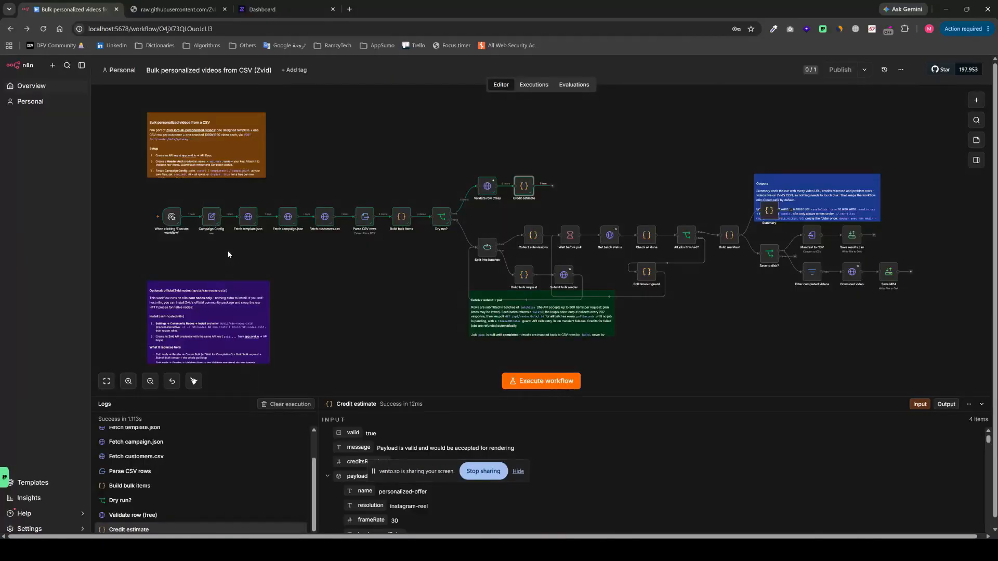
Set dryRun to false in the Campaign Config JSON and execute the workflow to render the videos.
double_click(212, 217)
scroll(531, 307, "down", 1)
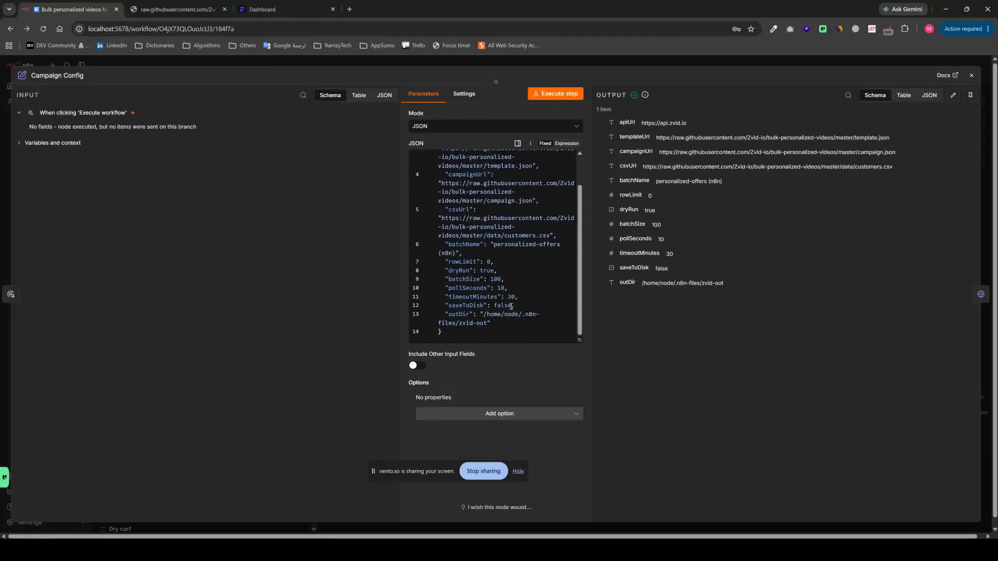
double_click(486, 271)
type("fals")
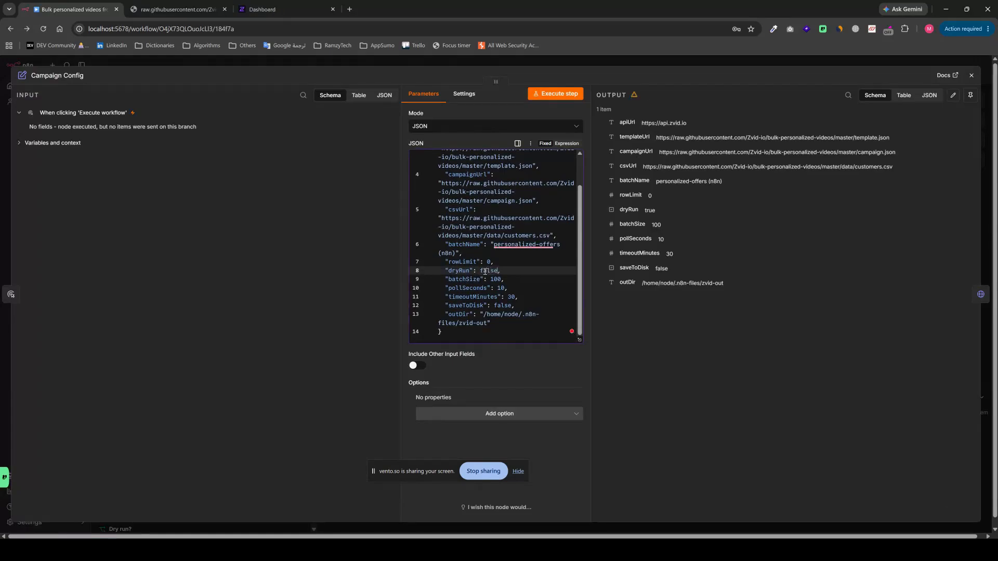
key("Escape")
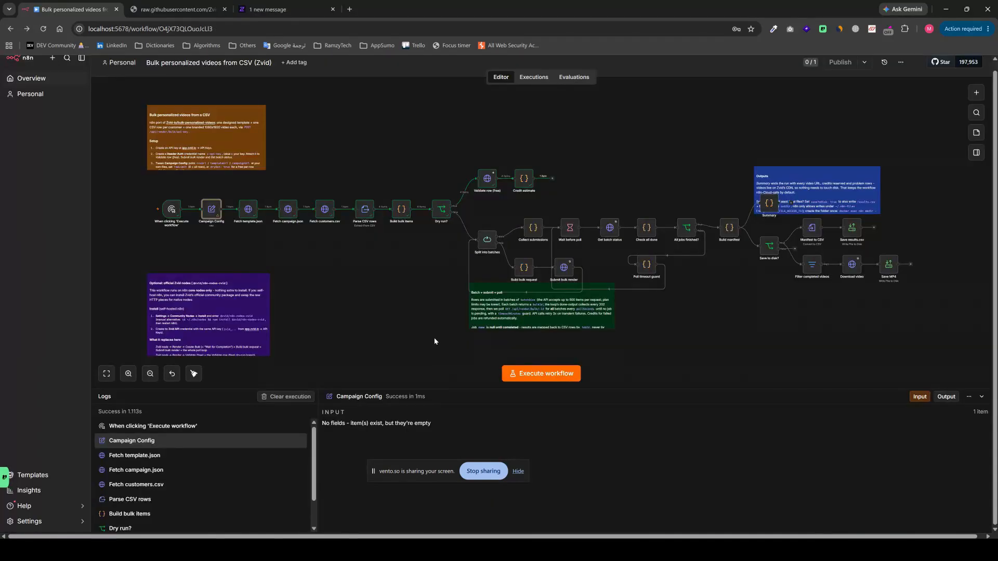
left_click(520, 374)
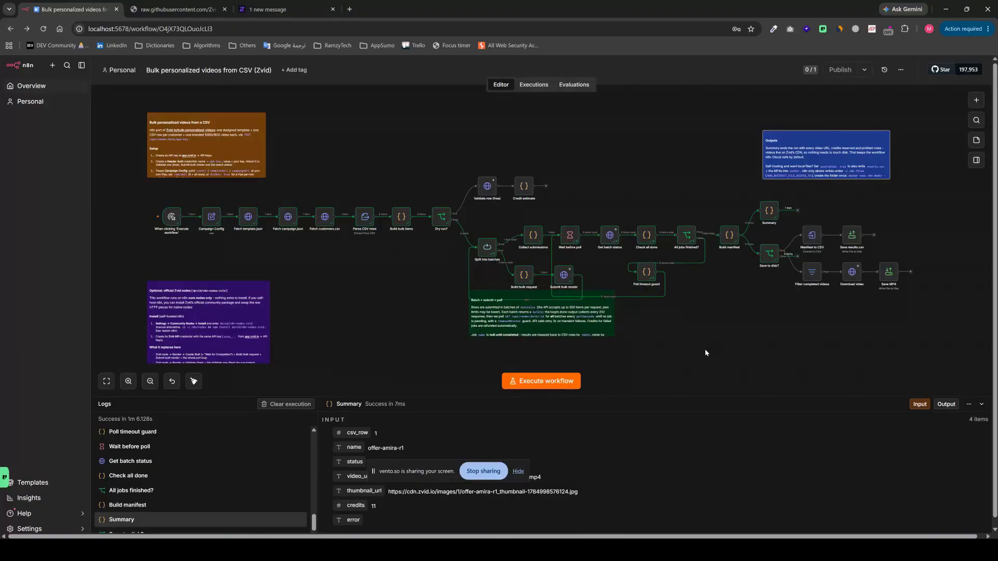
Copy the first video's URL from the Summary node's output, open it in a new browser tab and play the video.
double_click(769, 210)
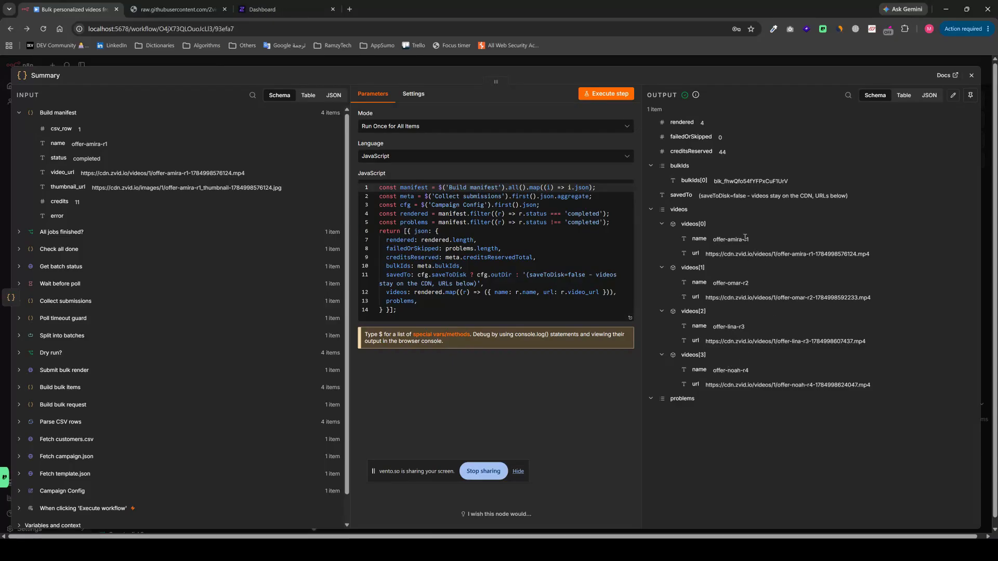
left_click_drag(706, 254, 871, 258)
key("ctrl+c")
left_click(350, 9)
key("ctrl+v")
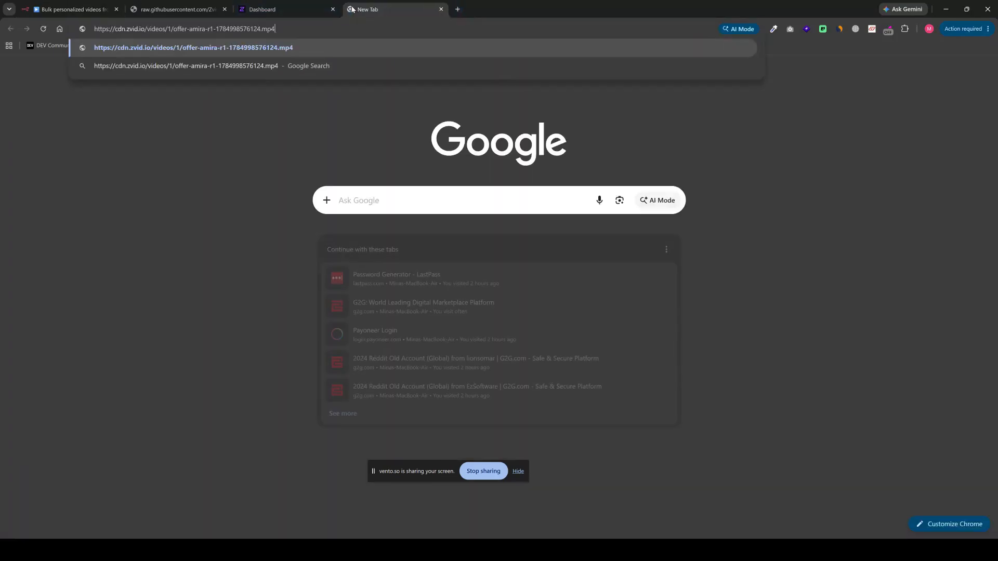
key("Return")
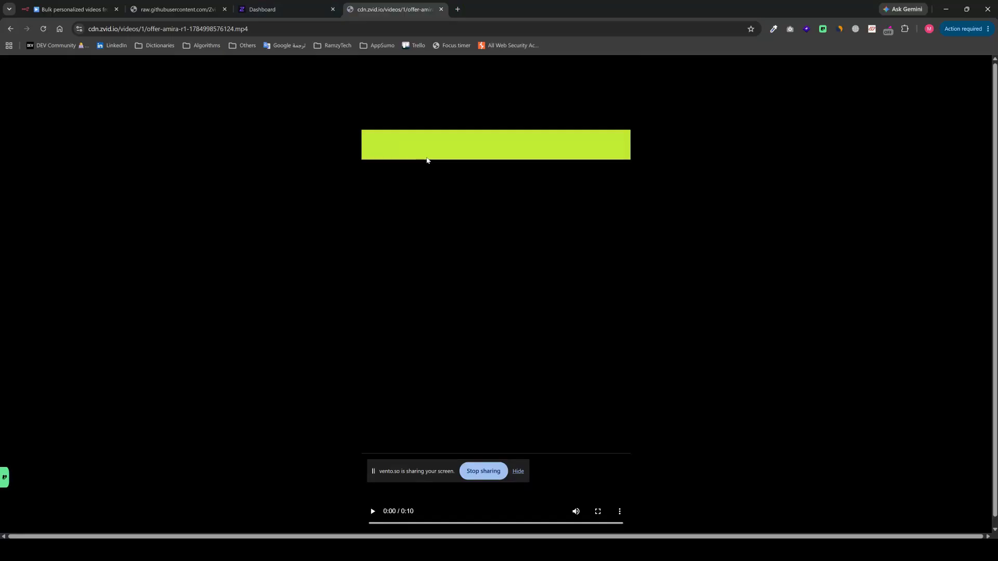
left_click(374, 513)
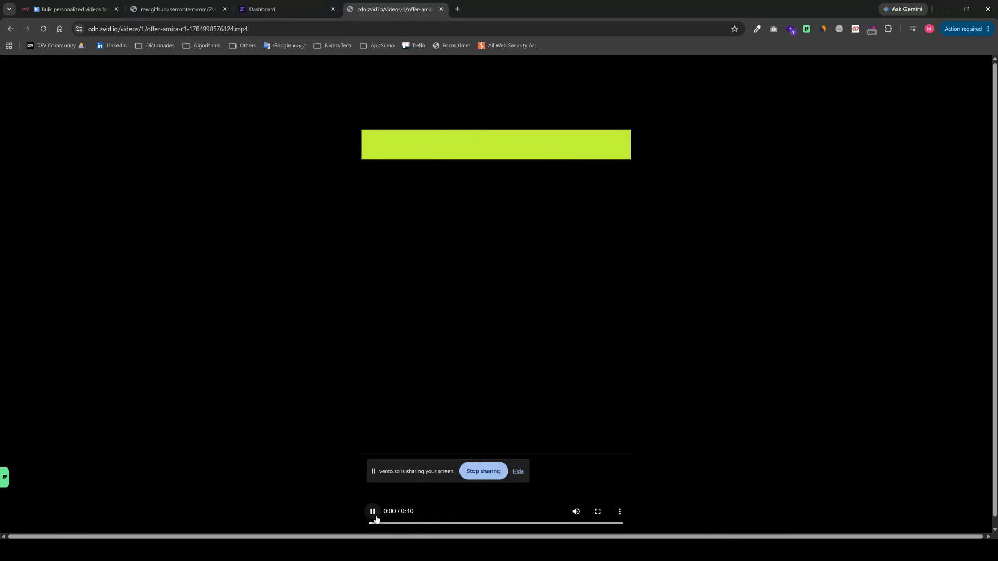